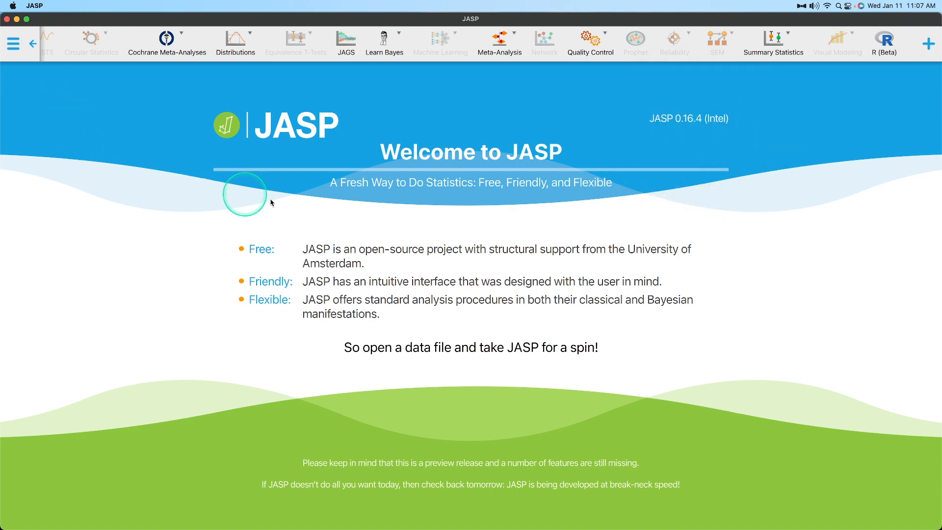
Step: Open the recent data file IRR.csv
{"action": "left_click", "coordinate": [14, 43]}
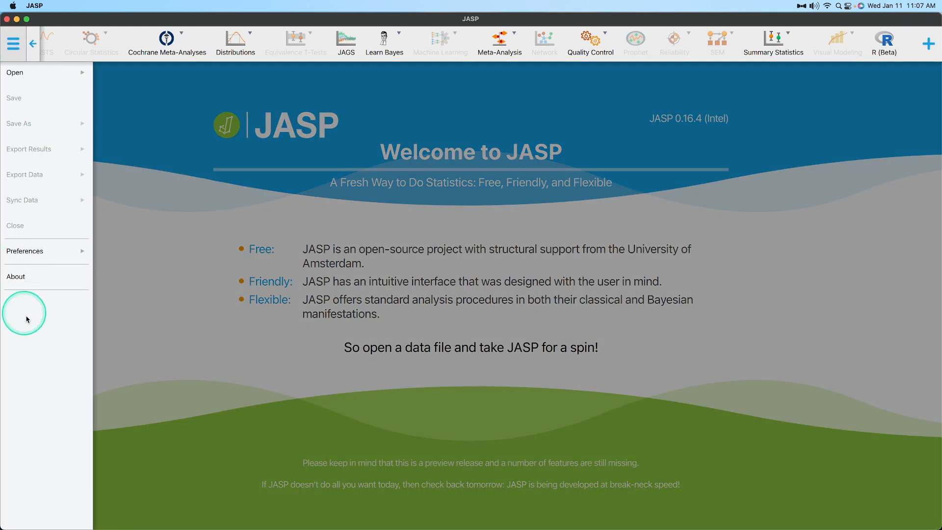
{"action": "left_click", "coordinate": [63, 73]}
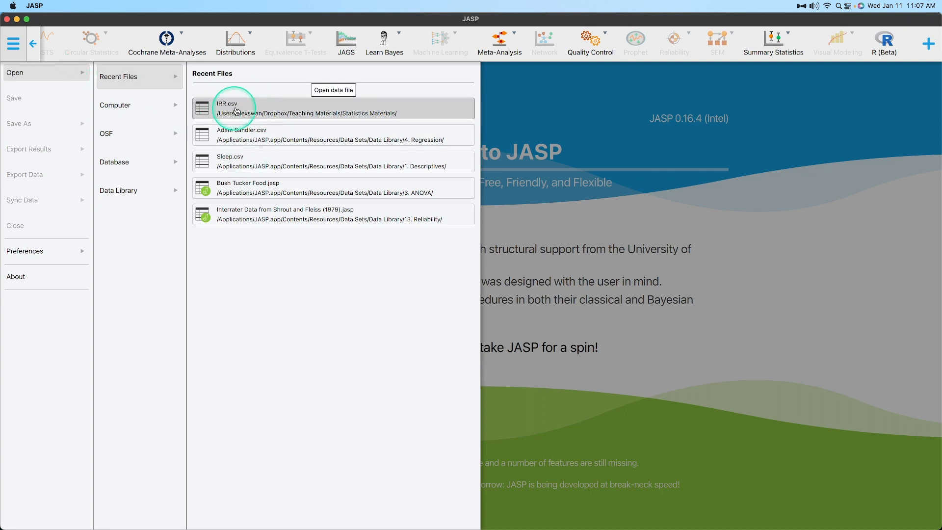
{"action": "left_click", "coordinate": [227, 110]}
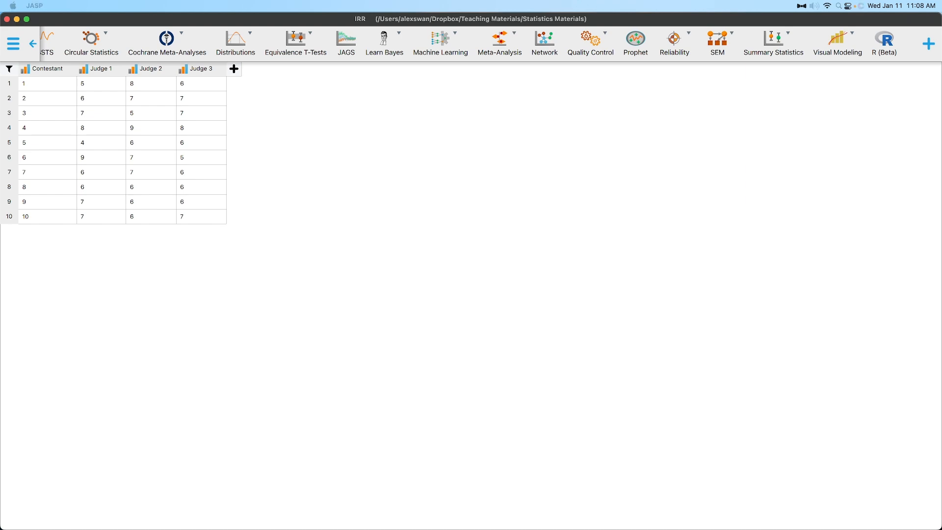
Step: Read the introduction of the Intraclass Correlation help page, covering what the coefficient assesses and its use for inter-rater reliability
{"action": "left_click", "coordinate": [820, 48]}
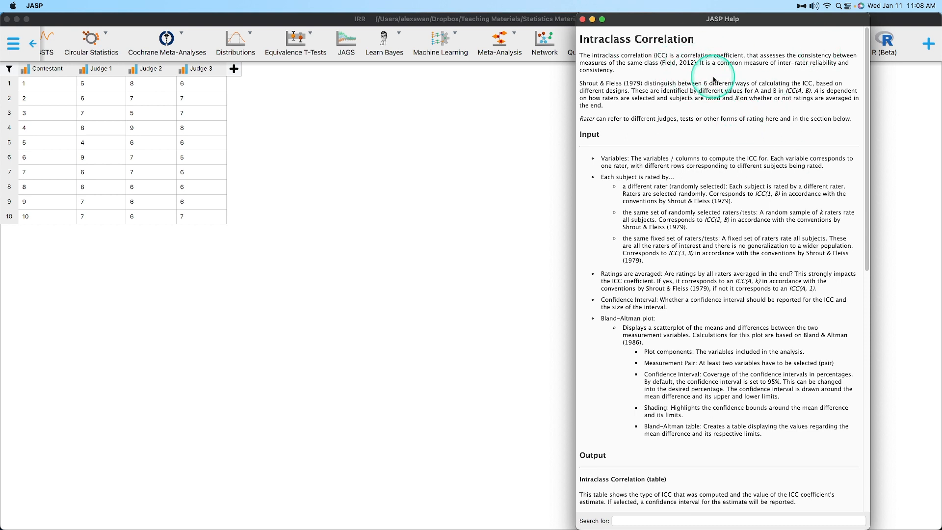
{"action": "right_click", "coordinate": [684, 109]}
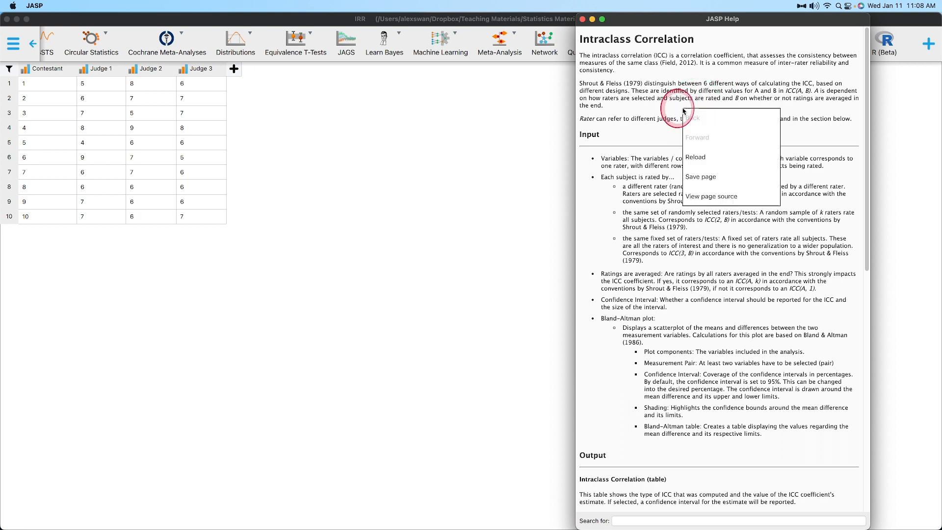
{"action": "left_click", "coordinate": [642, 110]}
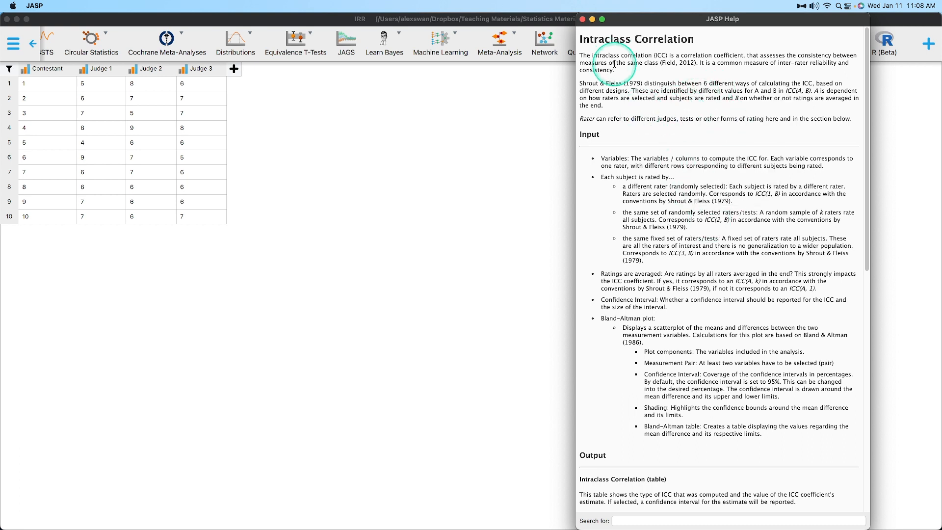
{"action": "left_click_drag", "start_coordinate": [593, 56], "coordinate": [673, 78]}
{"action": "left_click", "coordinate": [673, 78]}
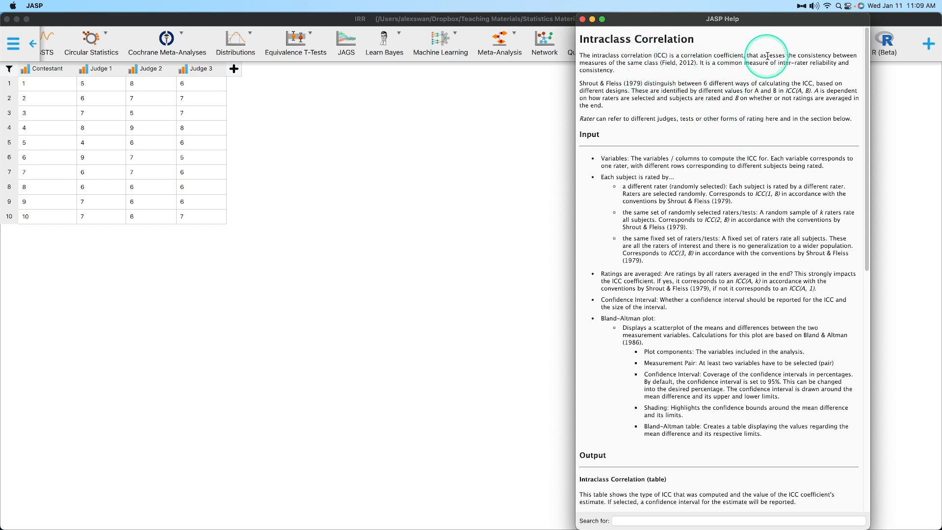
{"action": "left_click_drag", "start_coordinate": [766, 56], "coordinate": [658, 63]}
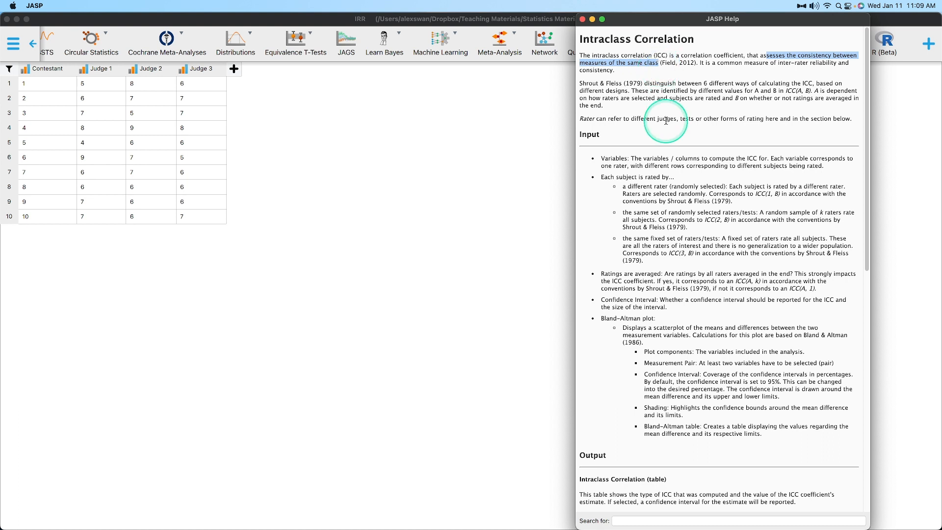
{"action": "left_click_drag", "start_coordinate": [699, 90], "coordinate": [809, 96]}
{"action": "left_click", "coordinate": [809, 96]}
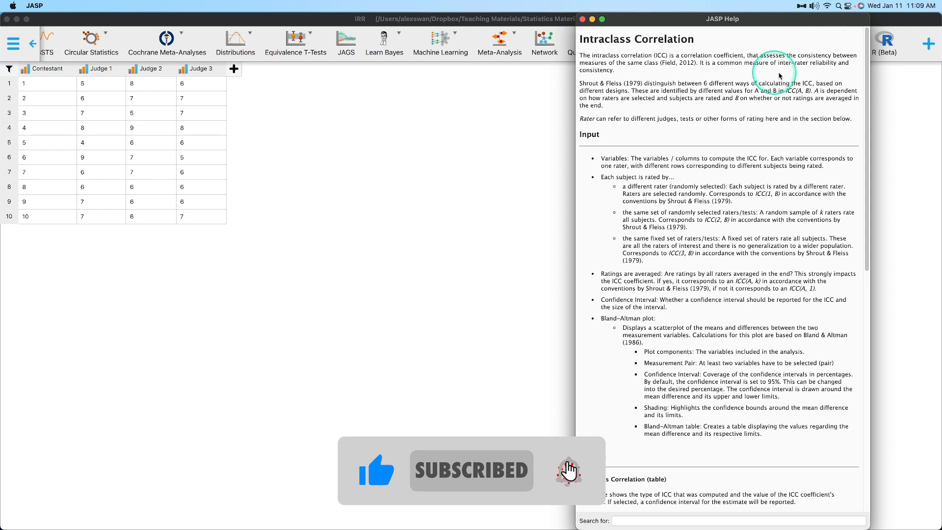
{"action": "left_click_drag", "start_coordinate": [708, 63], "coordinate": [820, 70]}
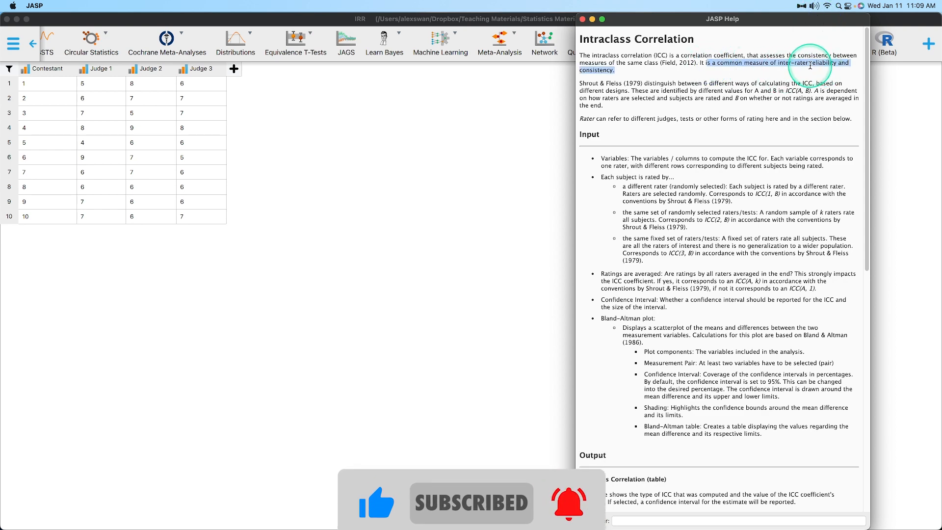
{"action": "left_click_drag", "start_coordinate": [805, 22], "coordinate": [941, 196]}
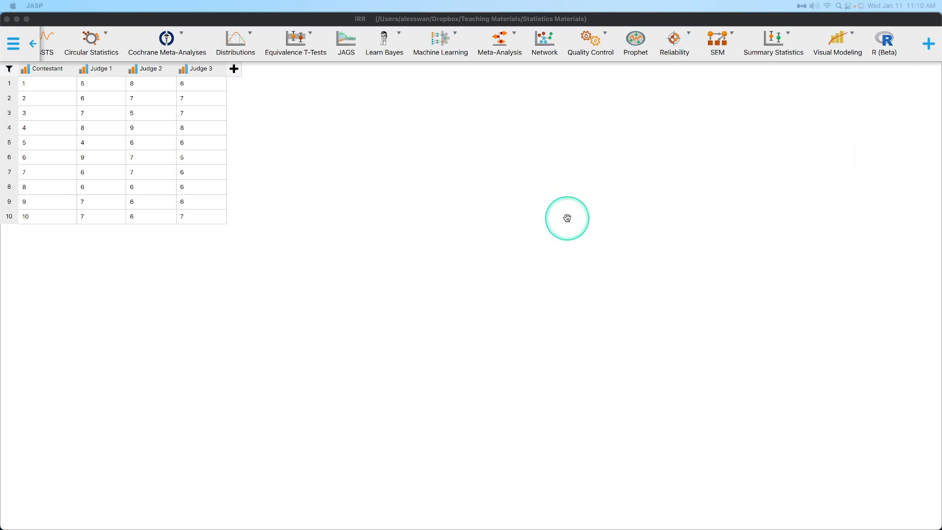
Step: Check the available modules and add a classical Intraclass Correlation analysis from the Reliability module
{"action": "left_click", "coordinate": [928, 44]}
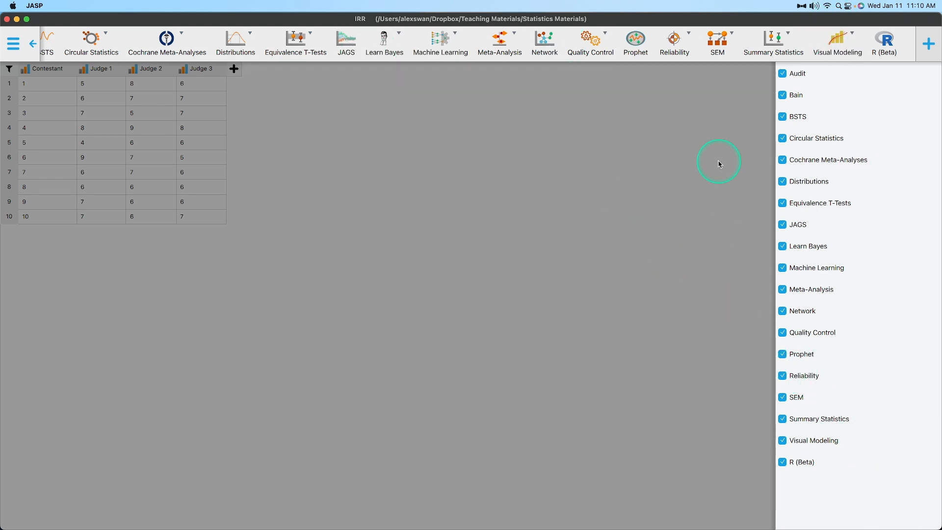
{"action": "left_click", "coordinate": [677, 47]}
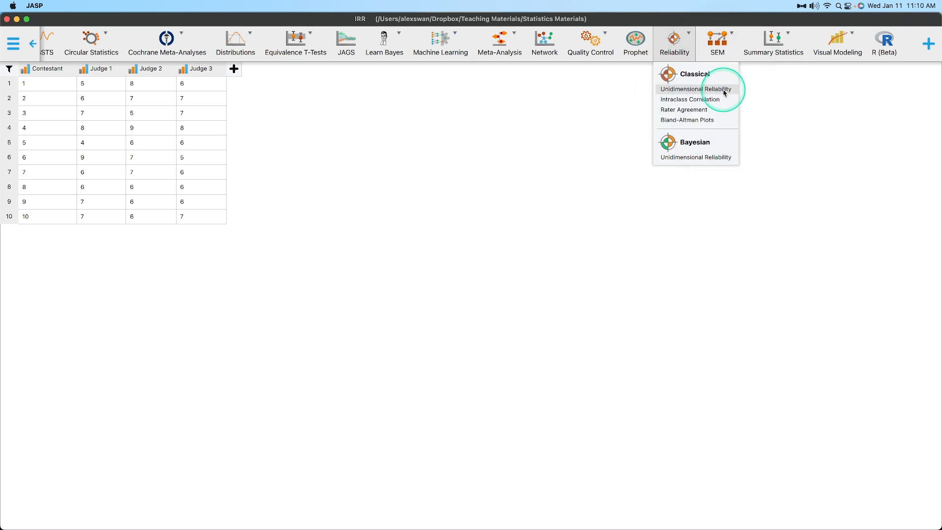
{"action": "left_click", "coordinate": [704, 100]}
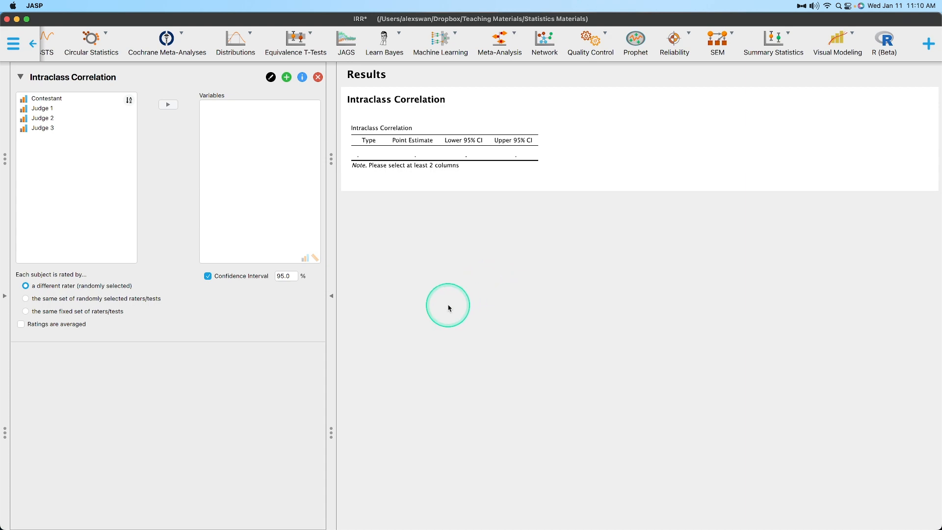
Step: Assign Judge 1, Judge 2 and Judge 3 as the variables of the intraclass correlation
{"action": "left_click_drag", "start_coordinate": [643, 529], "coordinate": [804, 19]}
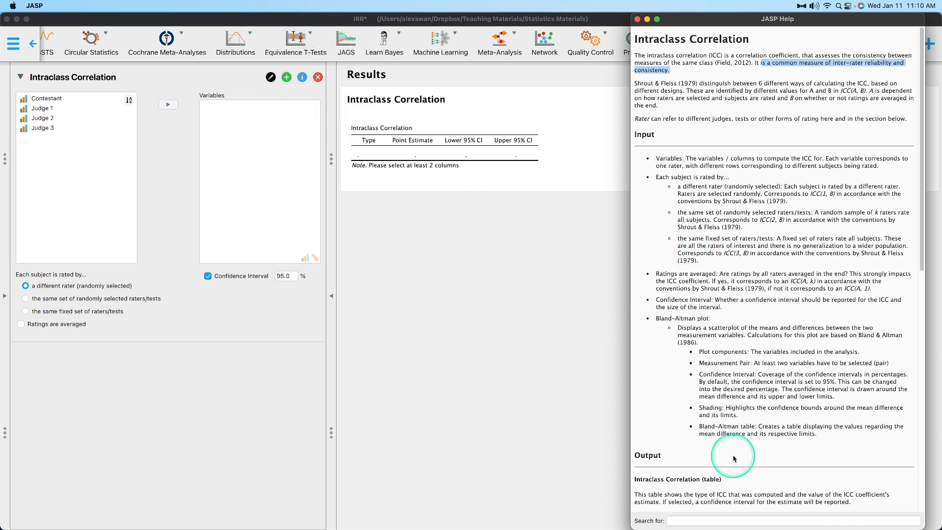
{"action": "left_click", "coordinate": [57, 110]}
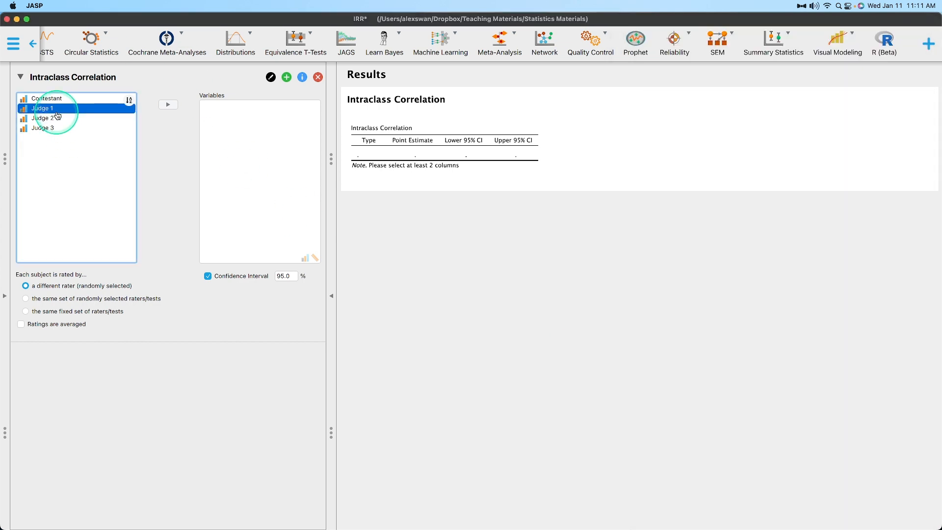
{"action": "left_click", "coordinate": [52, 127], "text": "shift"}
{"action": "left_click", "coordinate": [168, 104]}
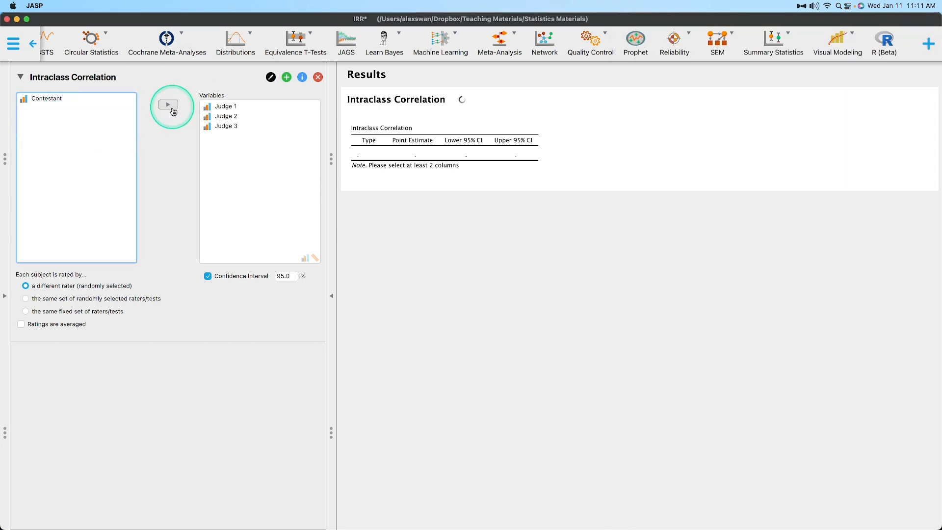
Step: Review the help on rater designs and set each subject as rated by the same fixed set of raters/tests
{"action": "key", "text": "super+grave"}
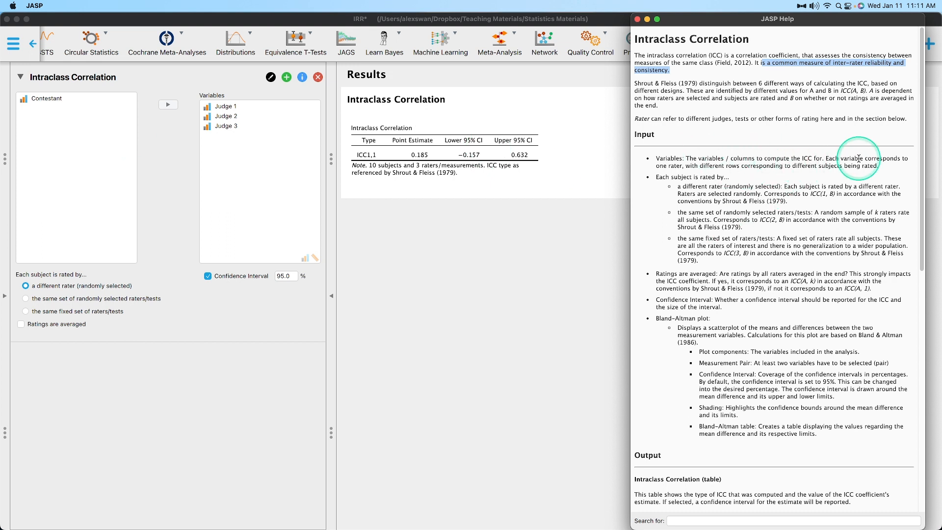
{"action": "left_click", "coordinate": [237, 126]}
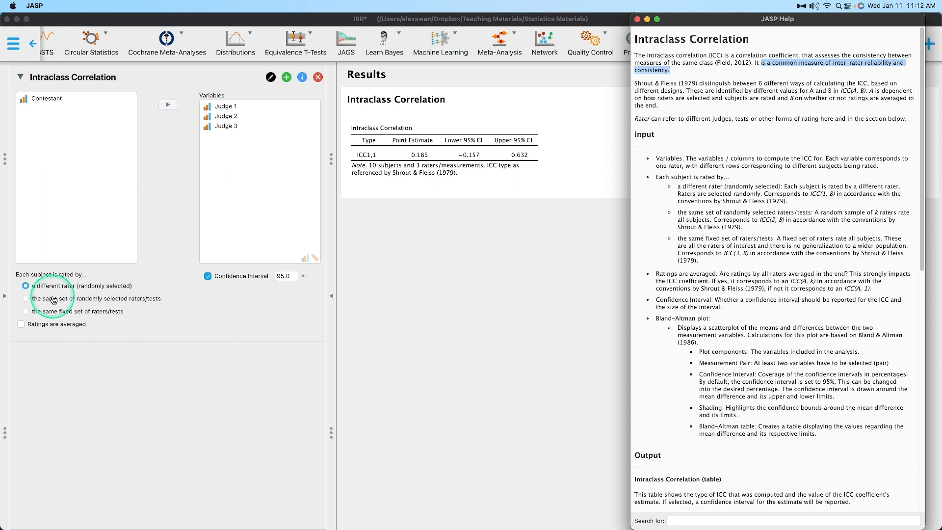
{"action": "key", "text": "ctrl+alt+m"}
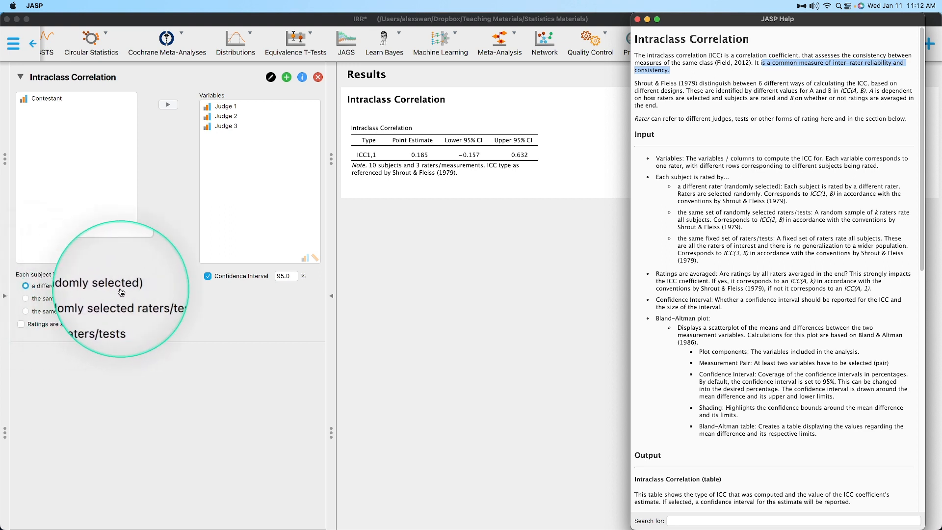
{"action": "key", "text": "ctrl+alt+m"}
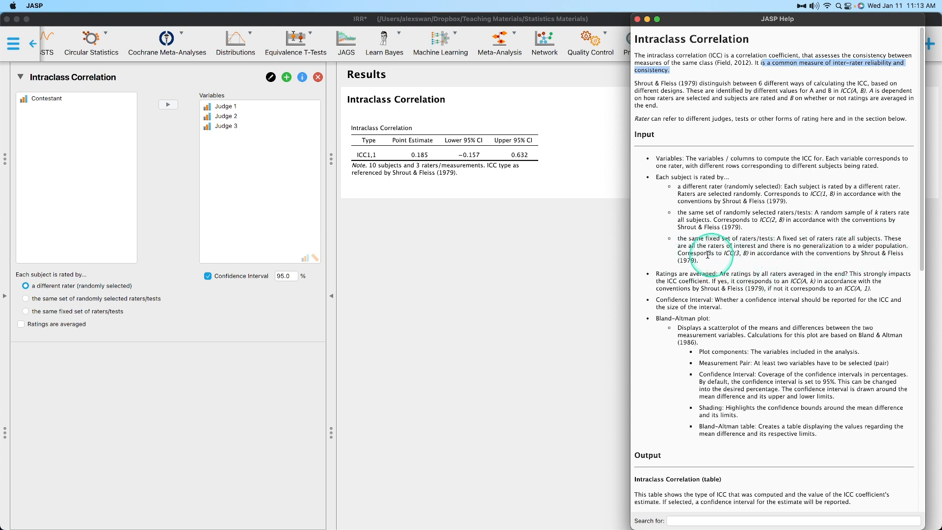
{"action": "left_click_drag", "start_coordinate": [780, 246], "coordinate": [906, 247]}
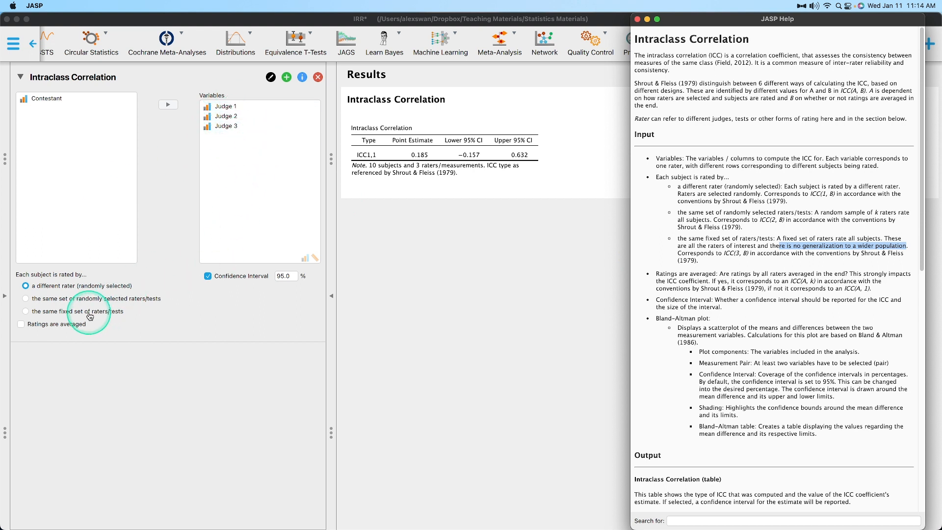
{"action": "left_click", "coordinate": [106, 316]}
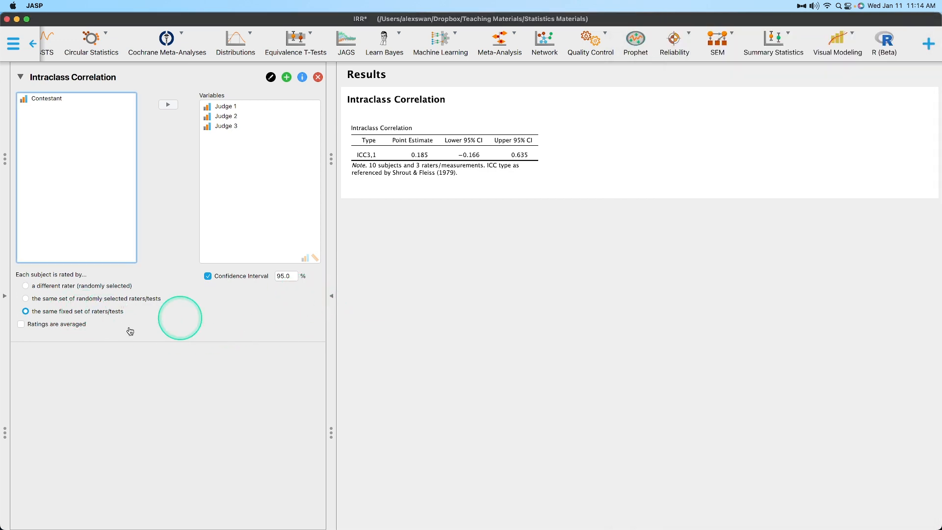
Step: Read the help on averaged ratings and the confidence interval, and examine the judges' ratings in the data table
{"action": "key", "text": "super+grave"}
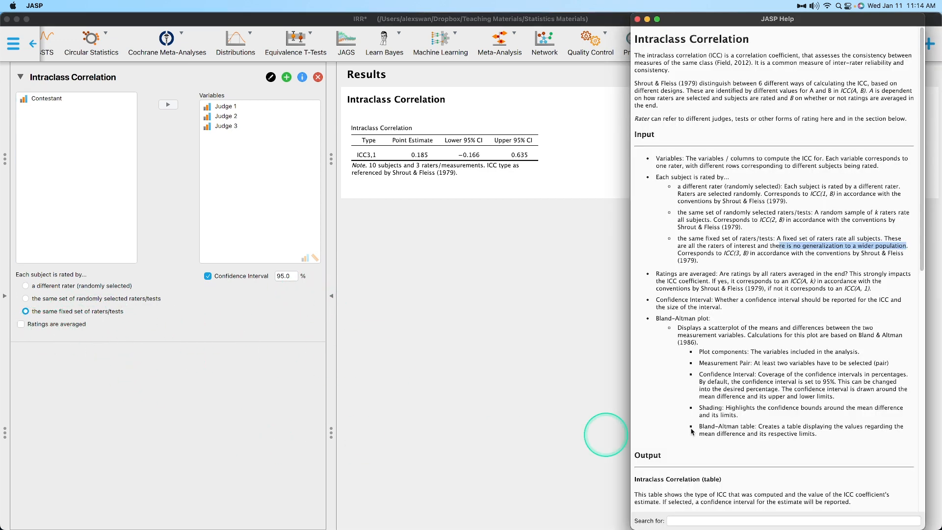
{"action": "left_click", "coordinate": [759, 291]}
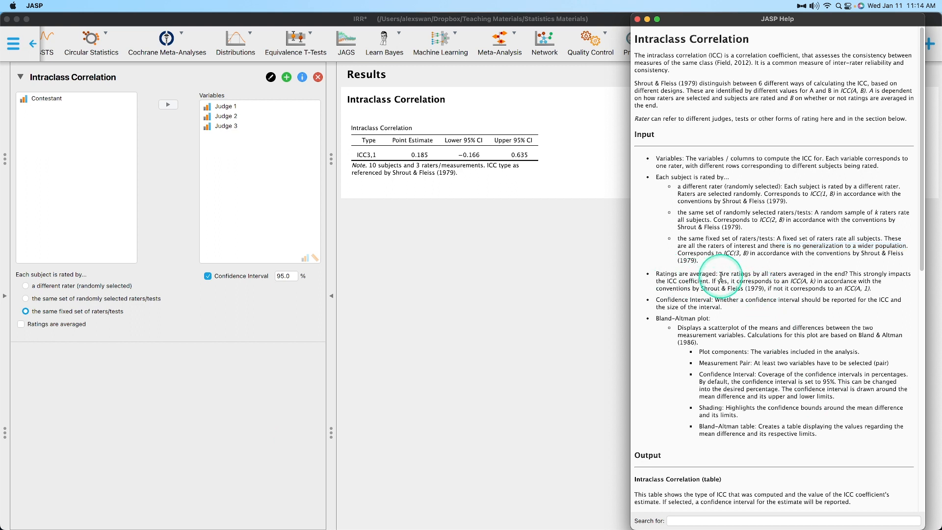
{"action": "left_click_drag", "start_coordinate": [720, 274], "coordinate": [848, 275]}
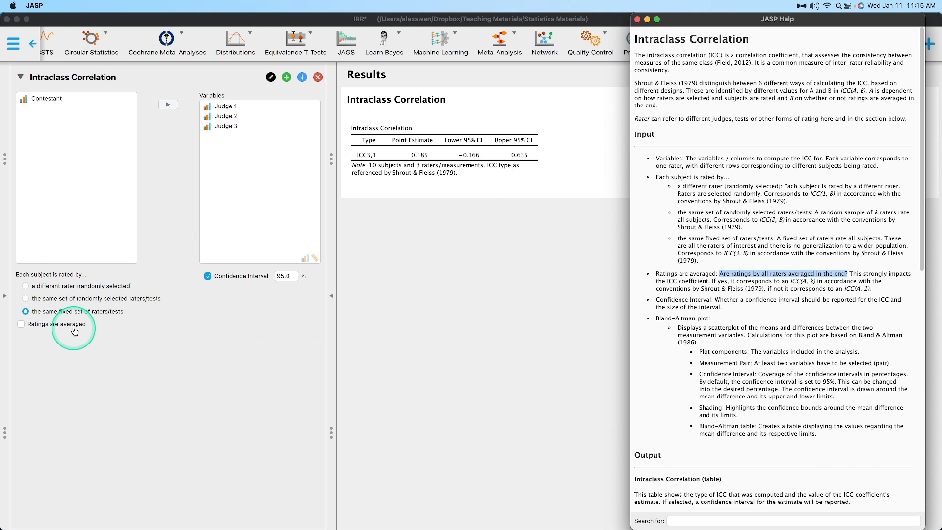
{"action": "left_click", "coordinate": [9, 308]}
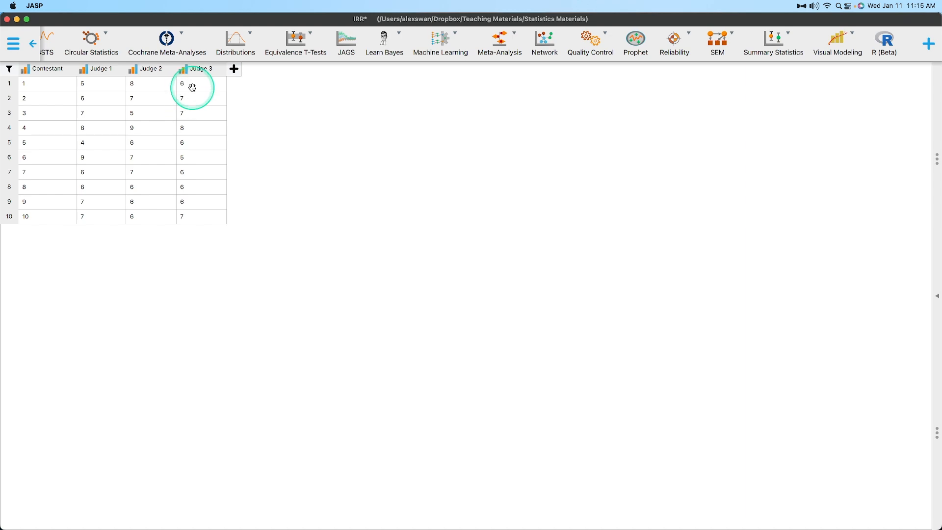
{"action": "key", "text": "super+grave"}
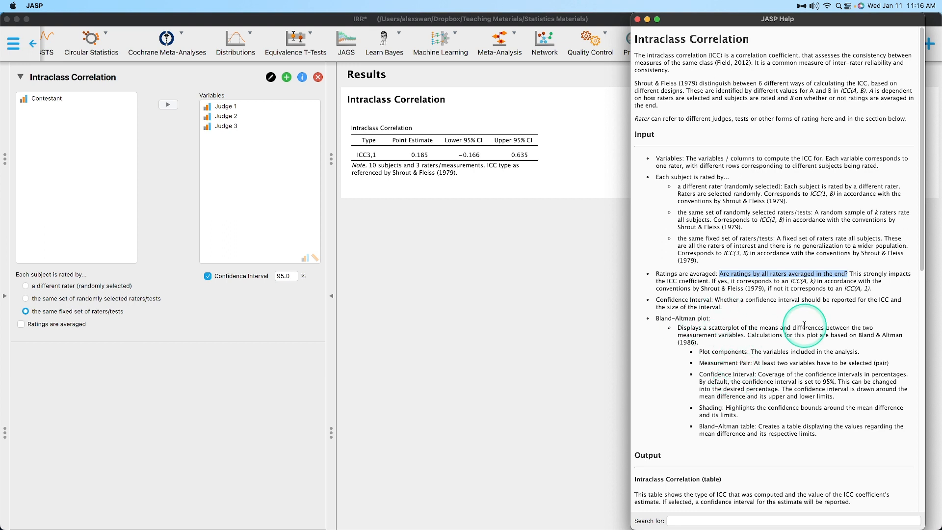
{"action": "left_click_drag", "start_coordinate": [752, 299], "coordinate": [890, 300]}
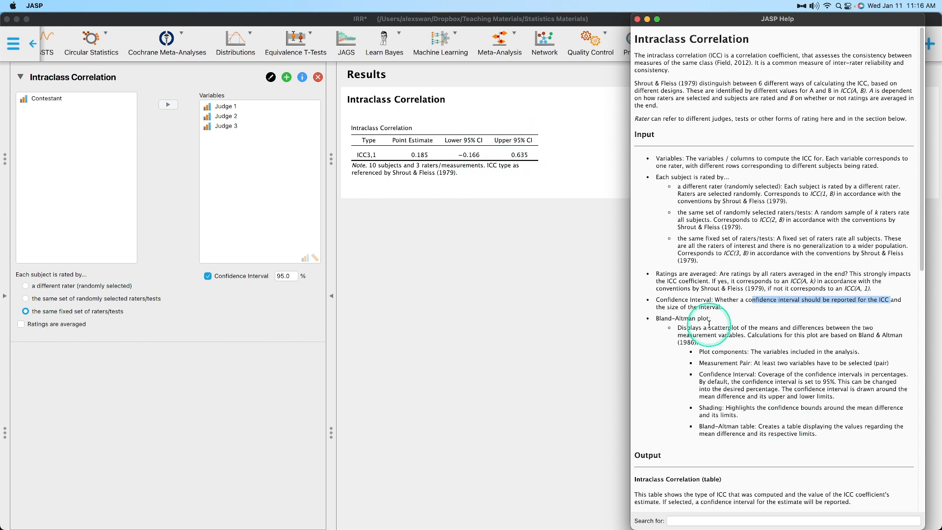
Step: Read the help on the Bland-Altman plot options, including the Bland-Altman table
{"action": "scroll", "coordinate": [815, 365], "scroll_direction": "down", "scroll_amount": 3}
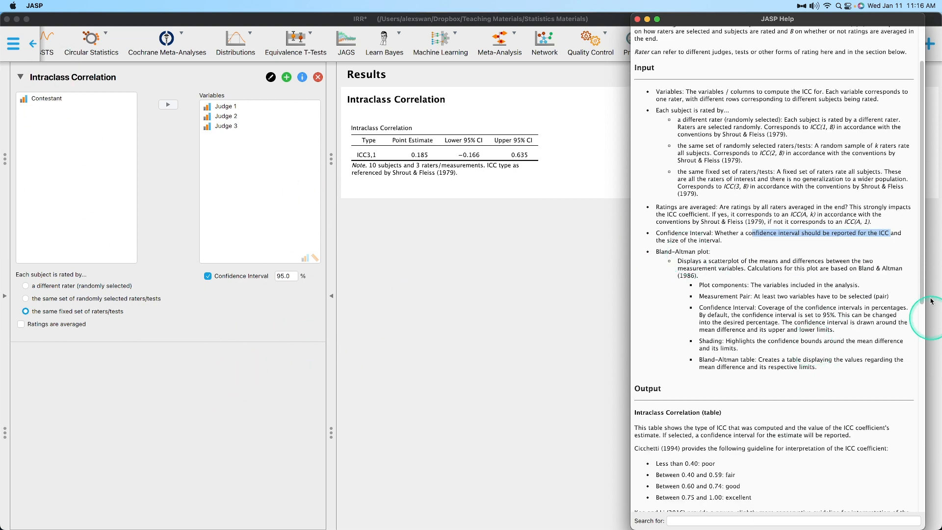
{"action": "scroll", "coordinate": [766, 265], "scroll_direction": "down", "scroll_amount": 1}
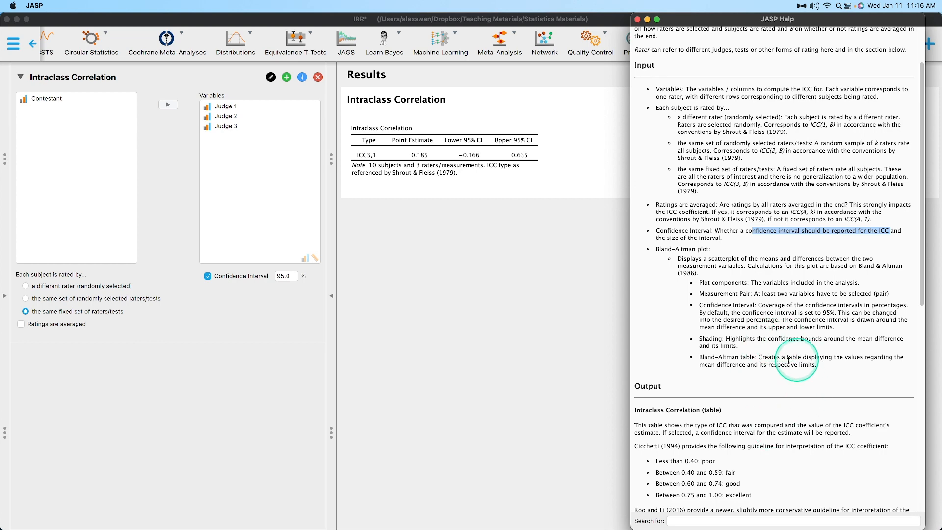
{"action": "left_click_drag", "start_coordinate": [759, 358], "coordinate": [886, 372]}
{"action": "left_click", "coordinate": [886, 372]}
Step: Examine the Cicchetti (1994) guideline for interpreting the ICC coefficient in the help's output section, category by category
{"action": "scroll", "coordinate": [789, 313], "scroll_direction": "down", "scroll_amount": 5}
{"action": "scroll", "coordinate": [789, 314], "scroll_direction": "down", "scroll_amount": 4}
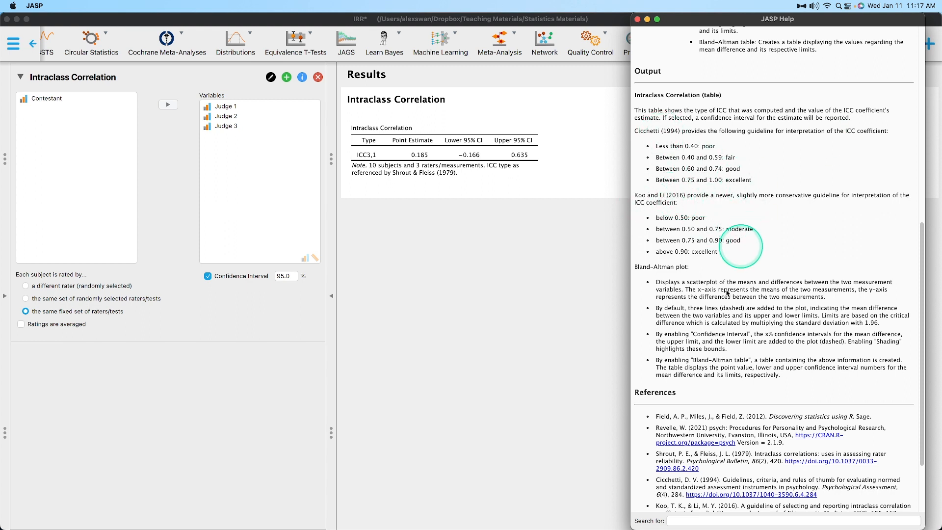
{"action": "scroll", "coordinate": [779, 282], "scroll_direction": "up", "scroll_amount": 2}
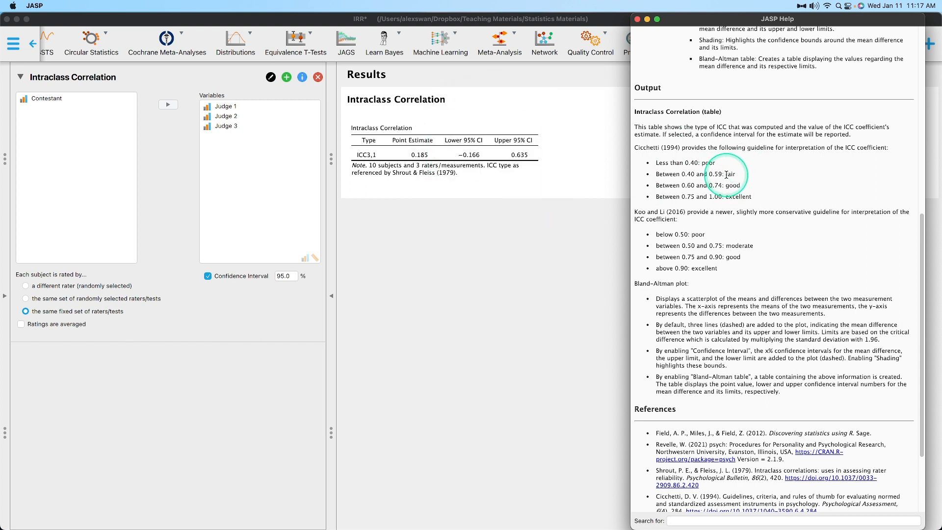
{"action": "left_click_drag", "start_coordinate": [656, 162], "coordinate": [730, 168]}
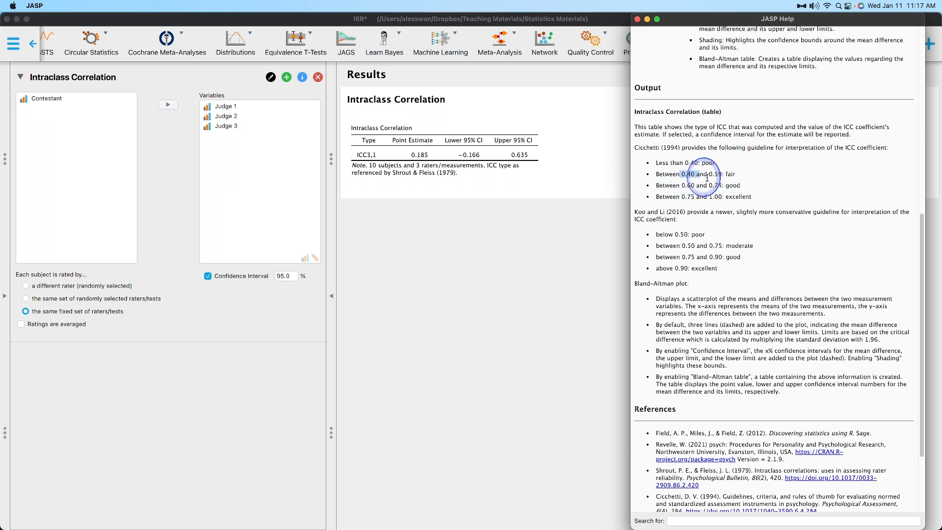
{"action": "left_click_drag", "start_coordinate": [681, 174], "coordinate": [736, 181]}
{"action": "left_click_drag", "start_coordinate": [676, 186], "coordinate": [755, 189]}
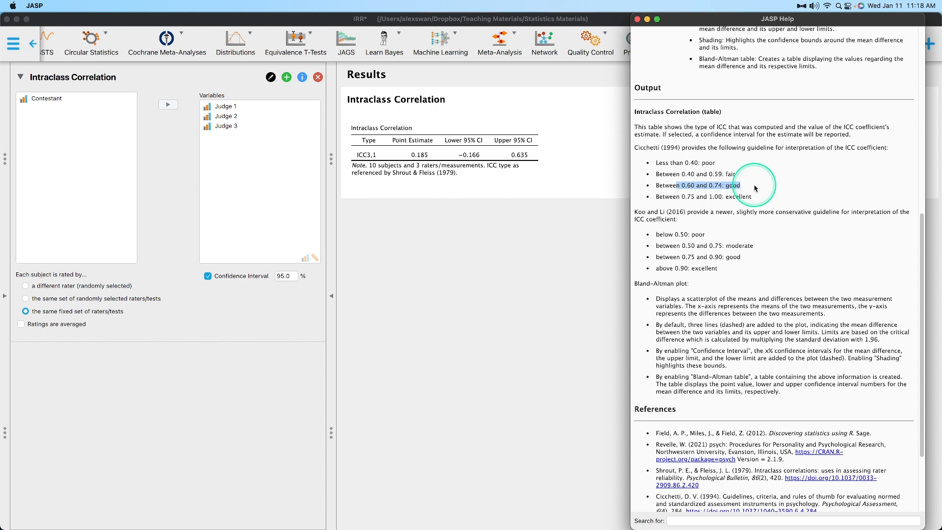
{"action": "left_click", "coordinate": [680, 197]}
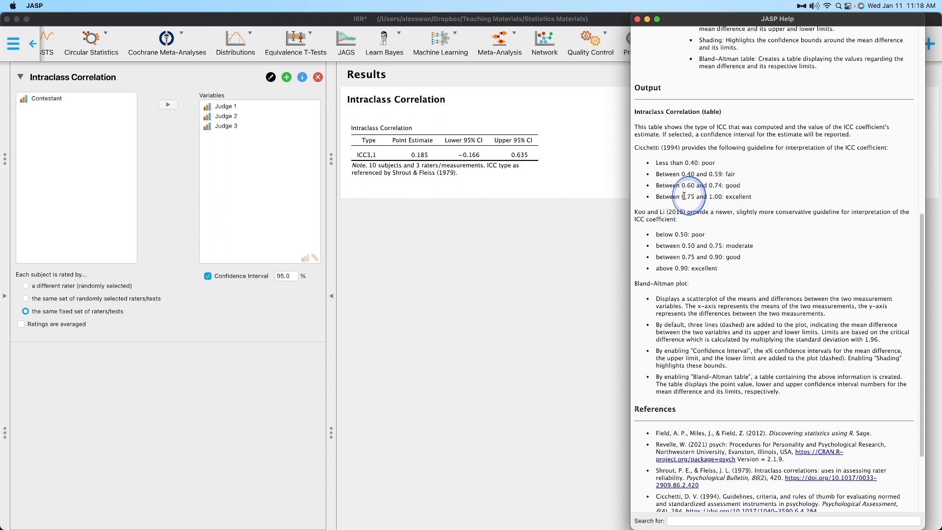
{"action": "left_click_drag", "start_coordinate": [685, 196], "coordinate": [794, 195]}
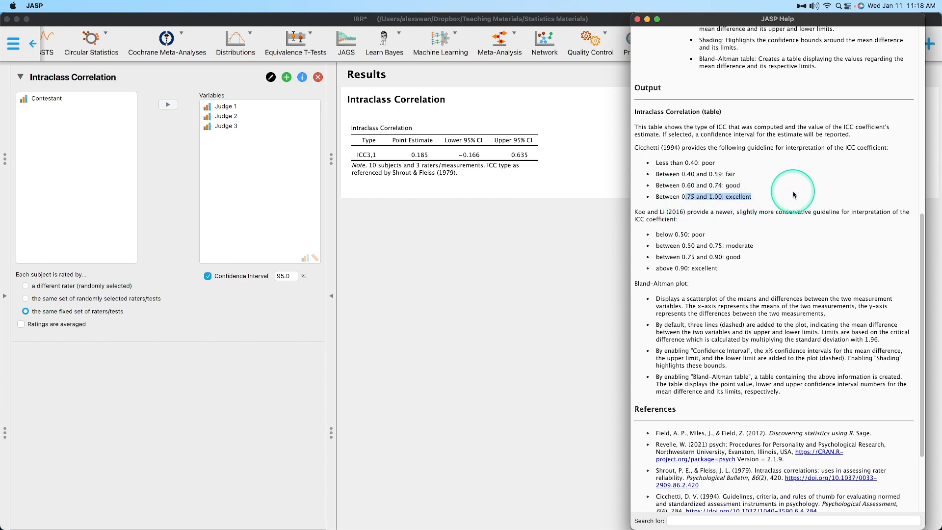
{"action": "key", "text": "ctrl"}
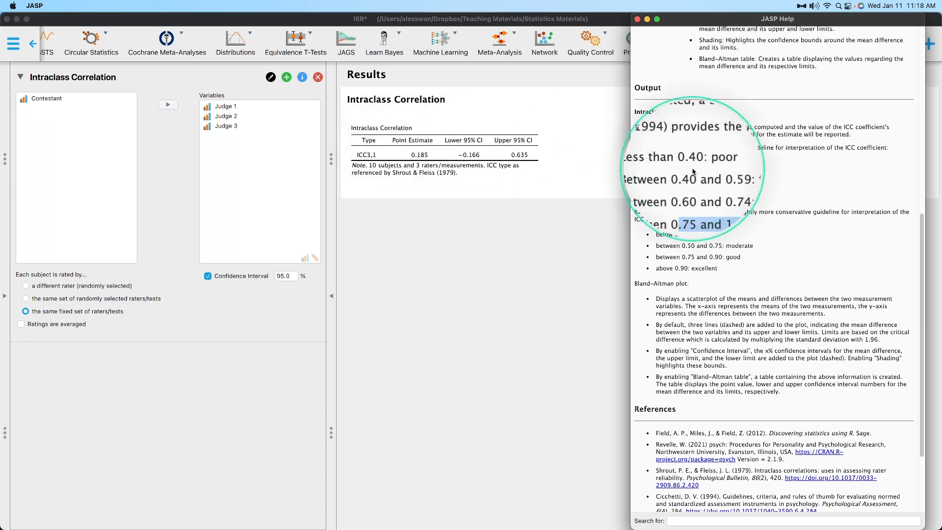
{"action": "key", "text": "ctrl"}
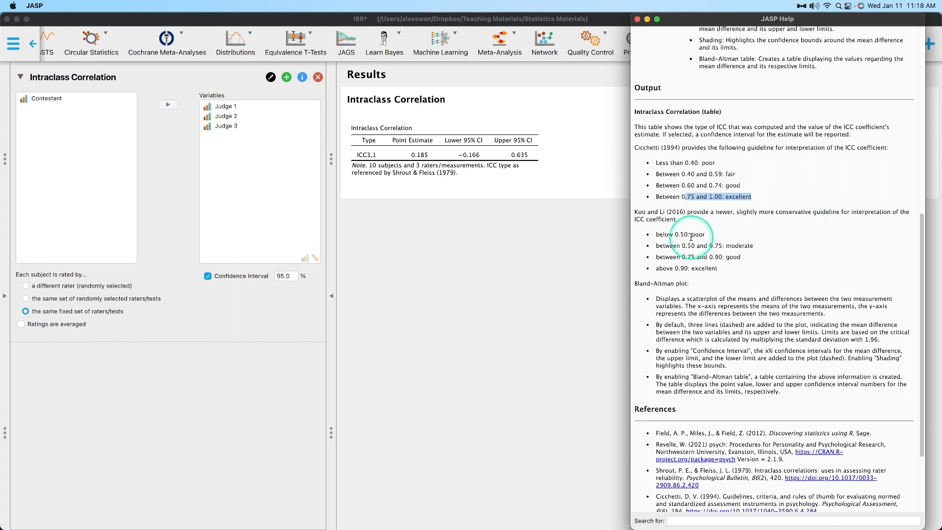
Step: Compare the ICC result with the Koo and Li (2016) guideline in the help and return to the analysis results
{"action": "key", "text": "ctrl"}
{"action": "key", "text": "ctrl"}
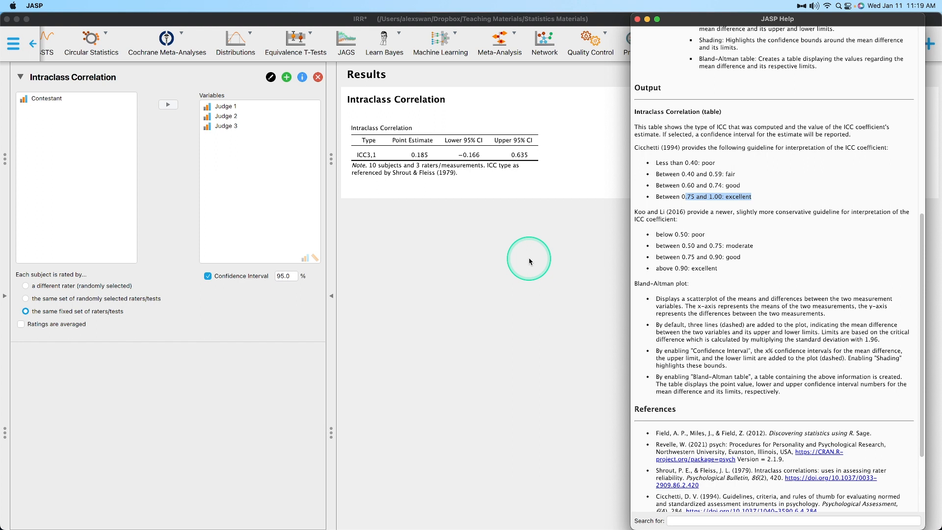
{"action": "left_click", "coordinate": [545, 284]}
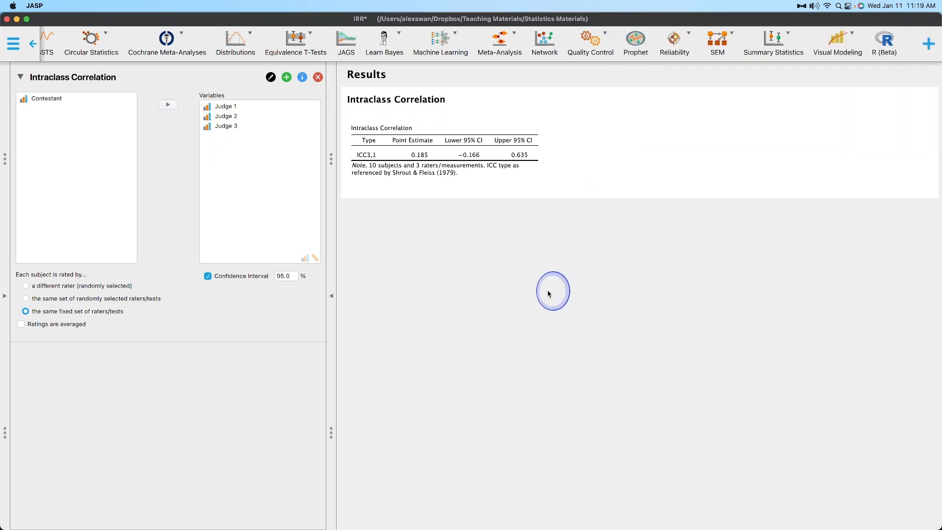